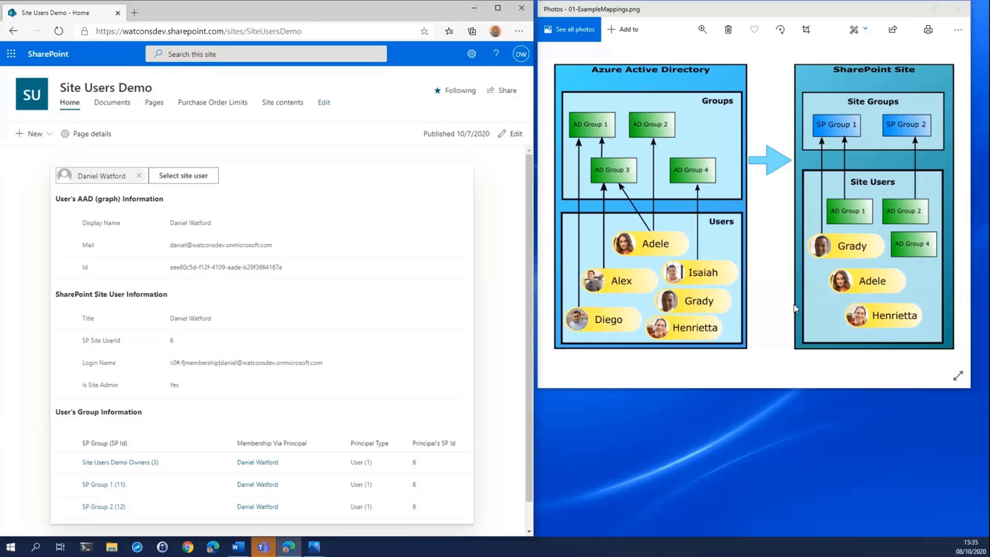
- Load non-admin site user 17, who reaches SP Groups 1 and 2 through AD groups
left_click(189, 178)
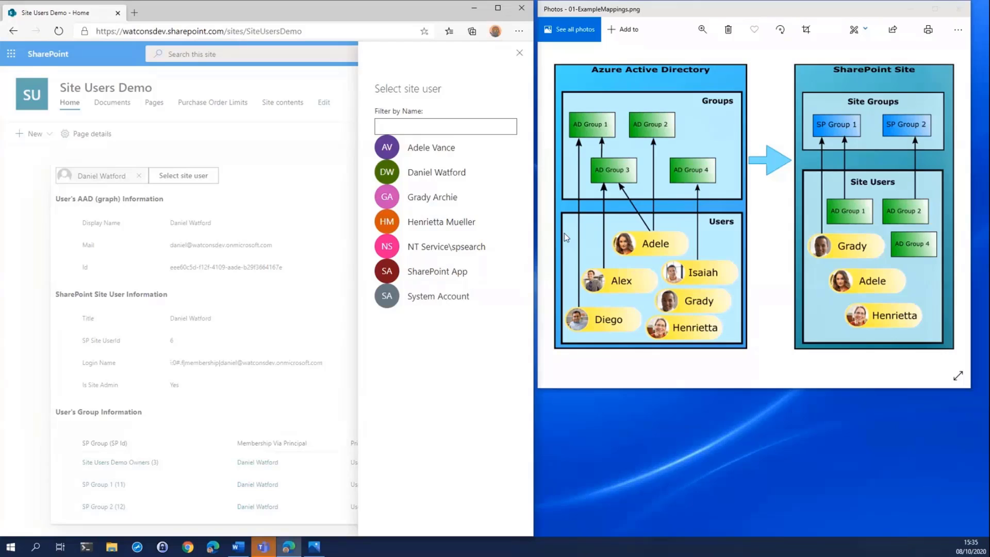
left_click(424, 149)
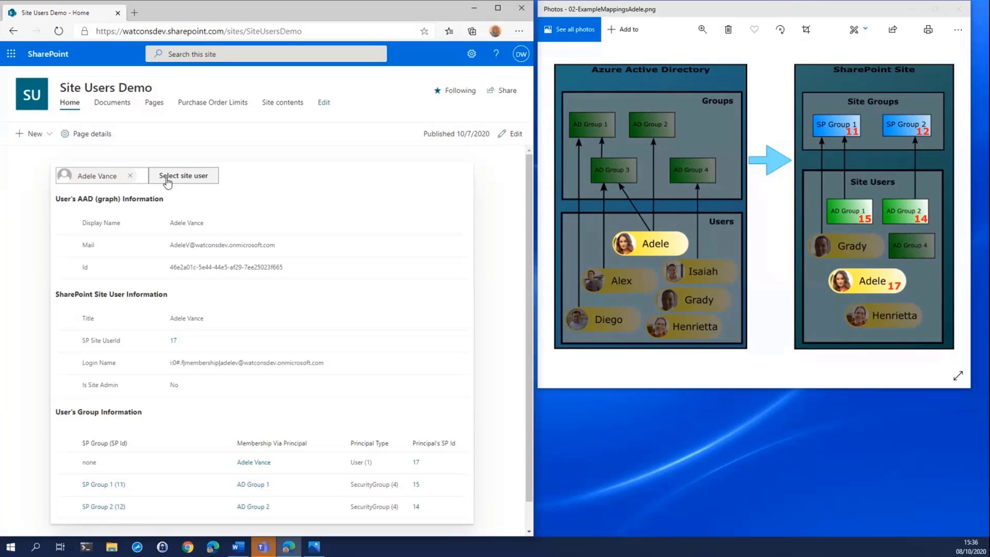
- Show a user with no group memberships, then site user 13, a direct SP Group 1 (11) member
left_click(191, 179)
left_click(457, 222)
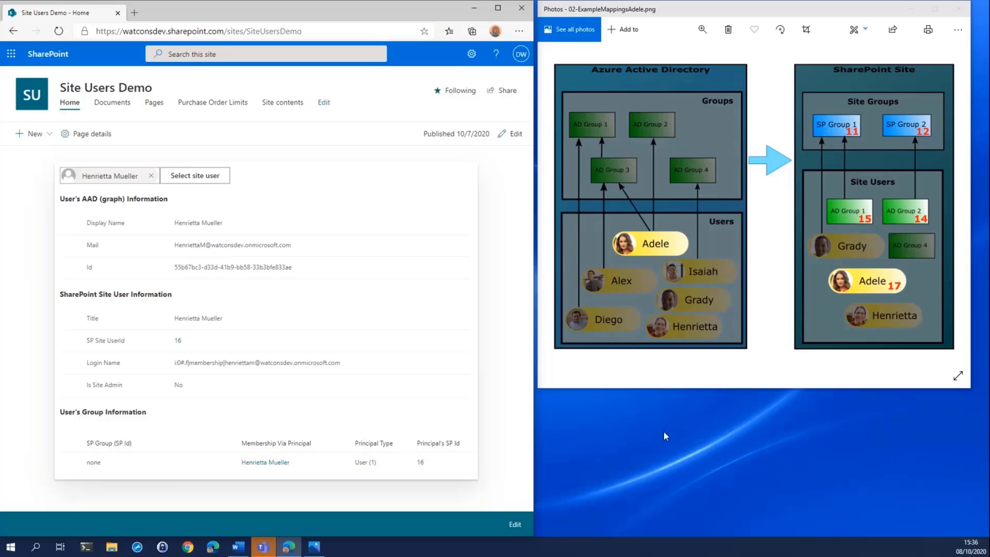
left_click(183, 182)
left_click(433, 197)
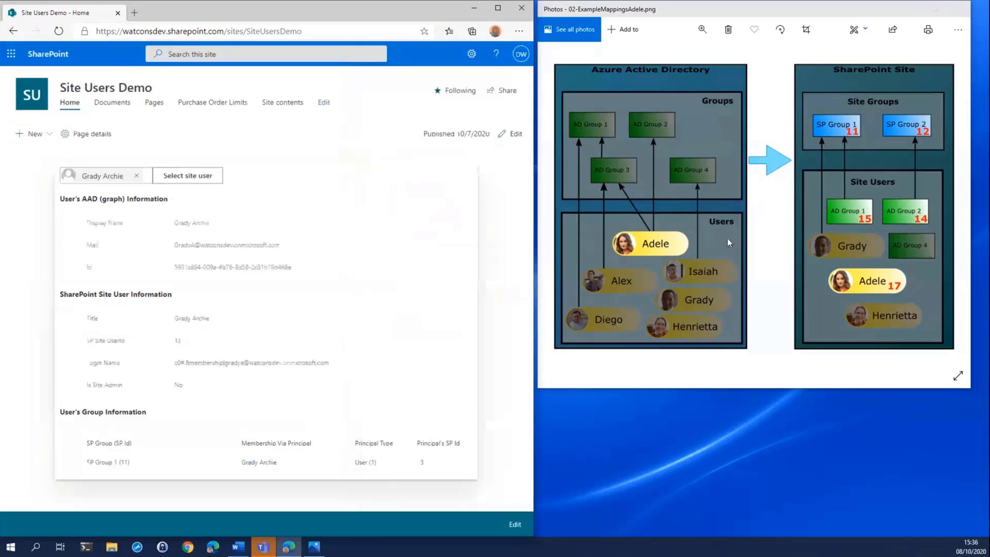
scroll(727, 237, "down", 1)
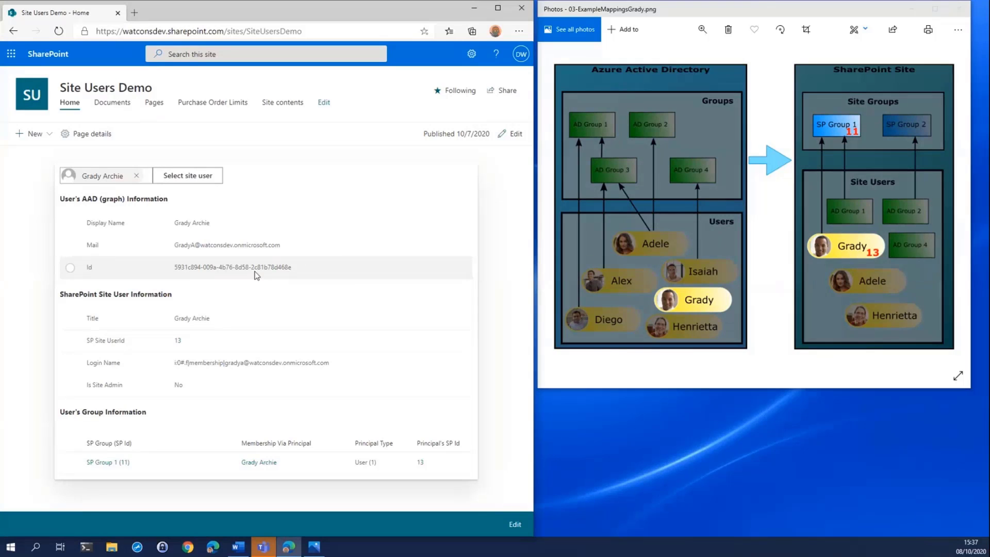
- Look up a non-member tenant user by name, shown in SP Group 1 via AD Group 1 (principal 15)
left_click(136, 176)
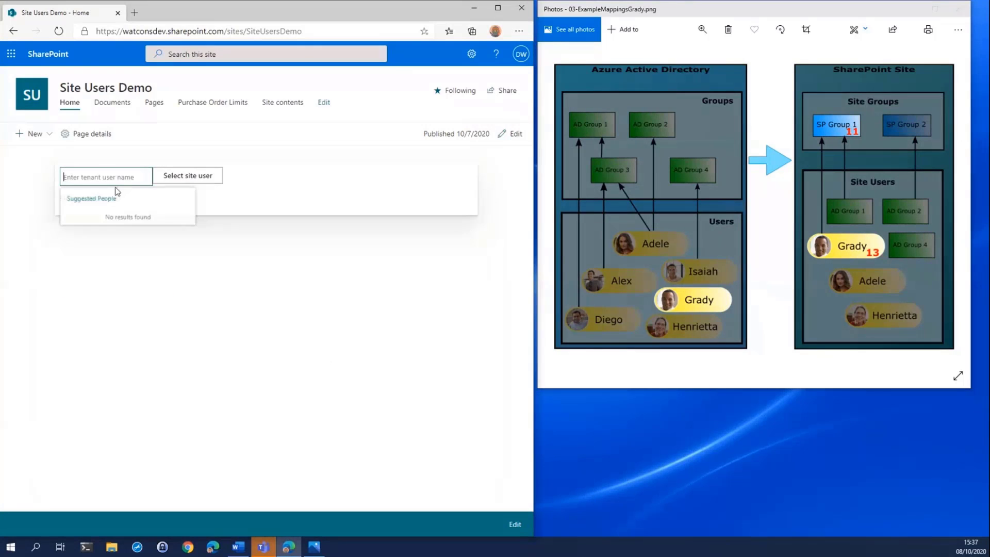
type("Diego Siciliani")
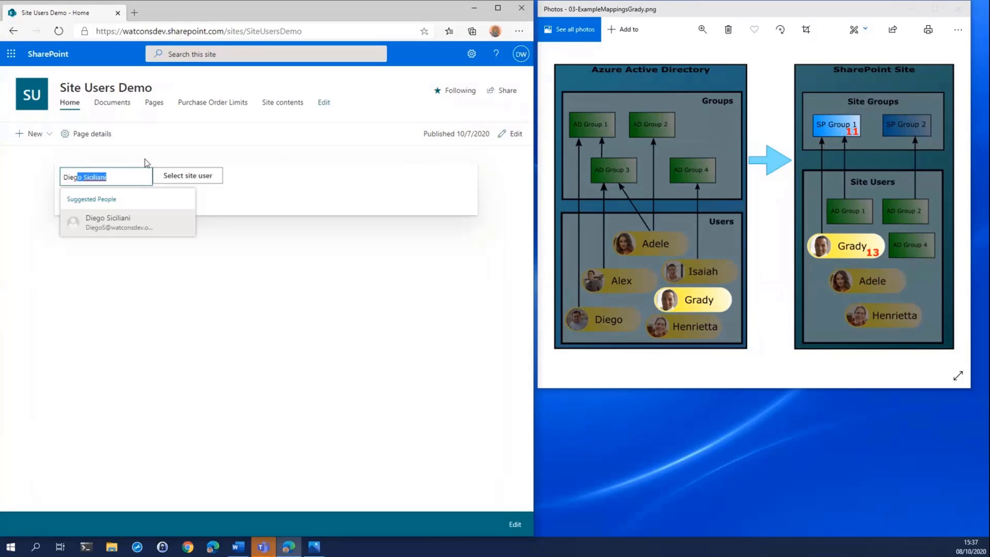
left_click(98, 223)
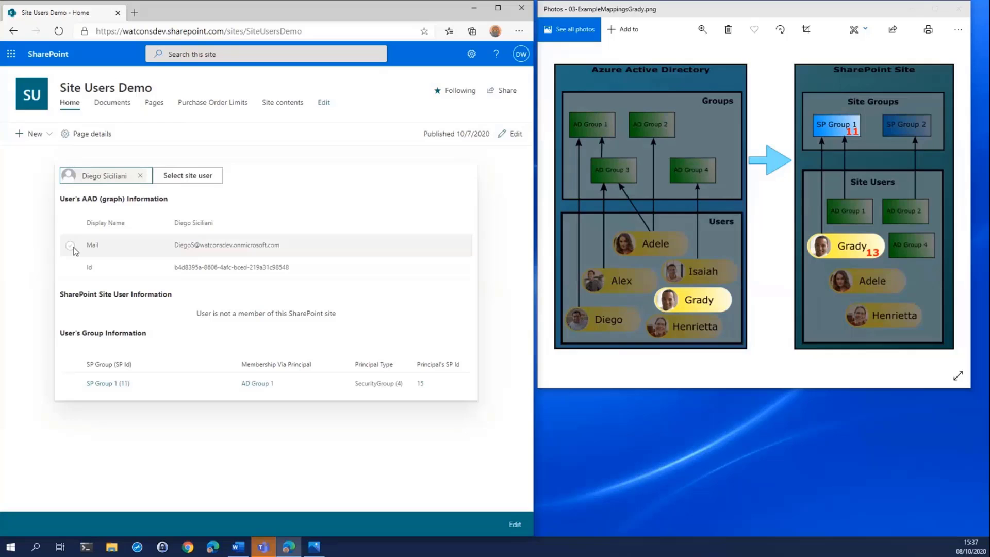
scroll(668, 292, "up", 1)
scroll(668, 291, "up", 1)
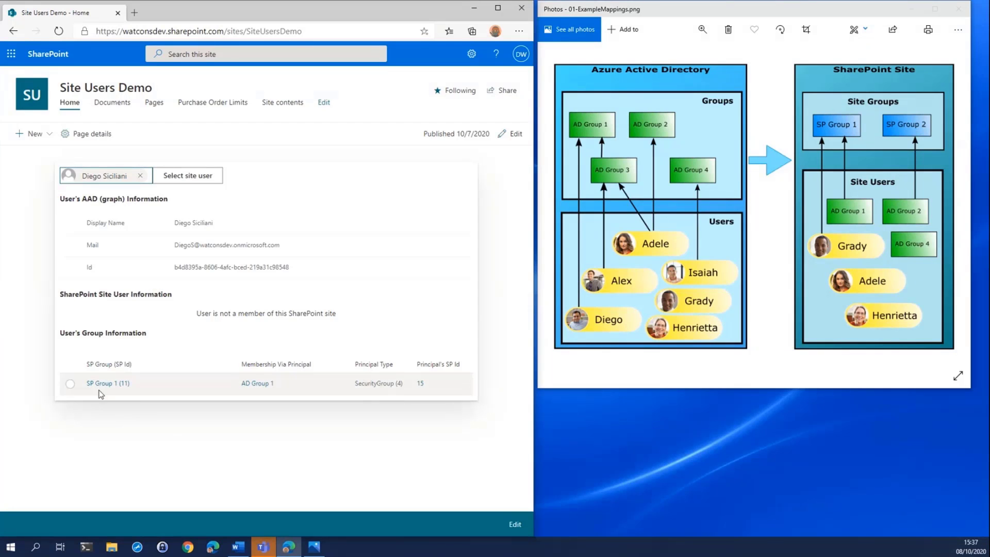
- Look up a second non-member tenant user by name in the people picker
left_click(141, 176)
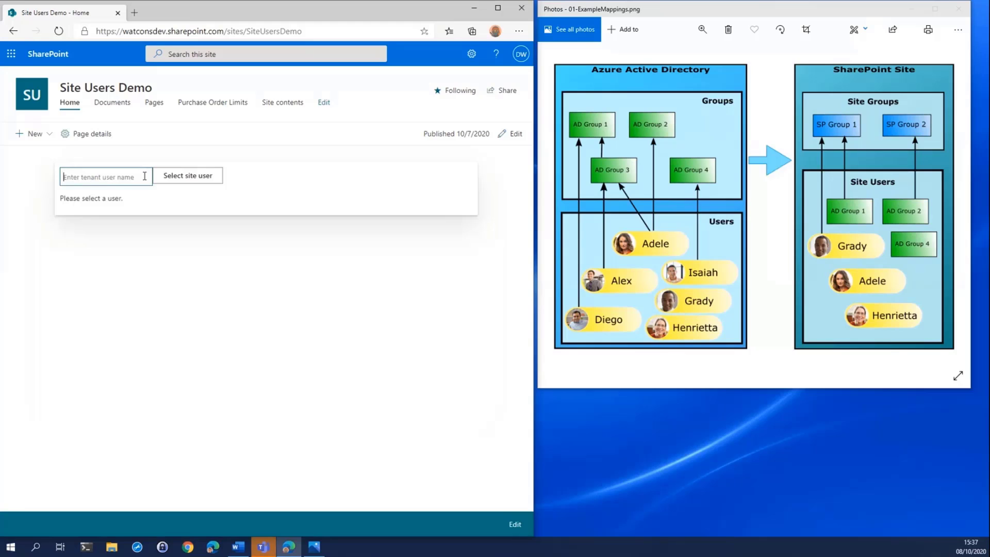
type("alex")
key("Return")
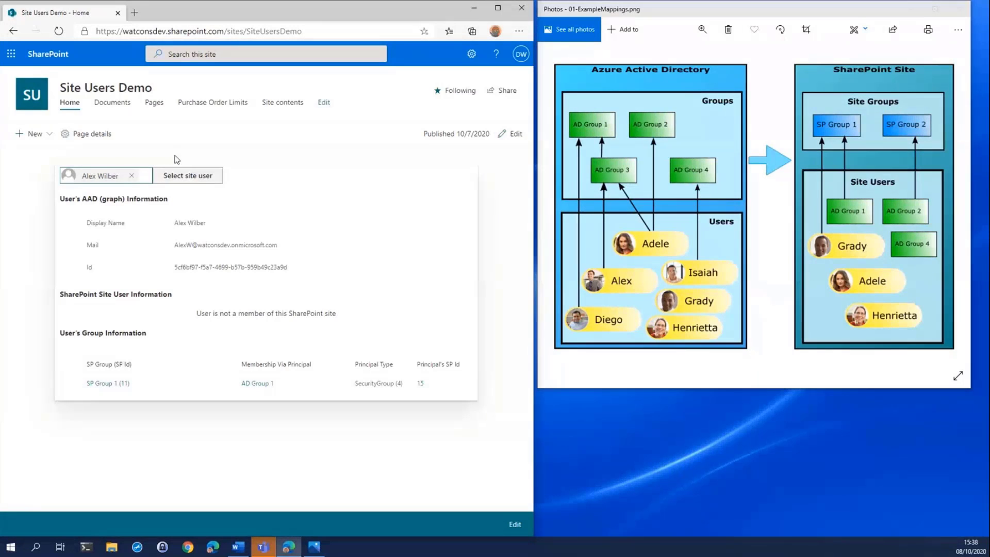
- Load another tenant user linked only via AD Group 4 (principal 18) and advance the diagram
left_click(132, 176)
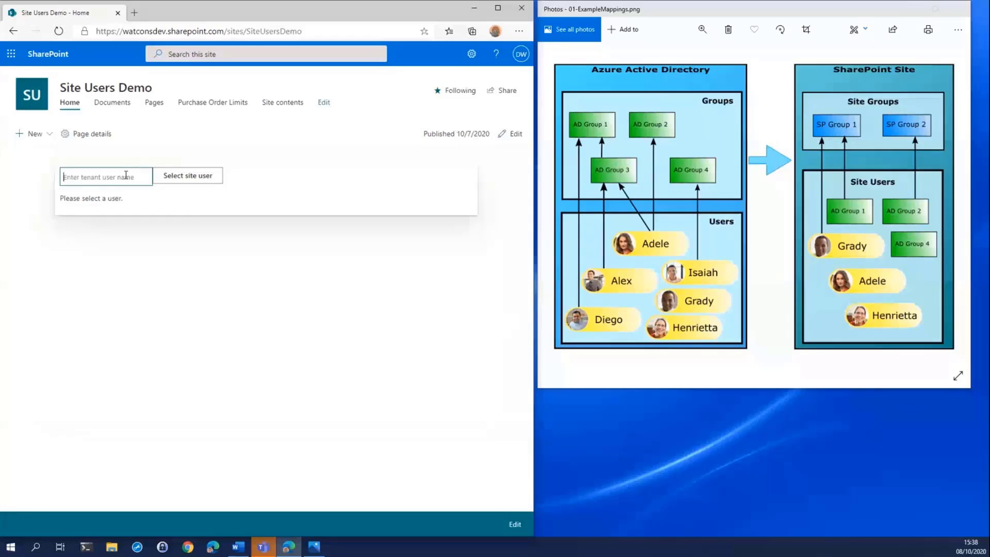
type("isaiah")
key("Return")
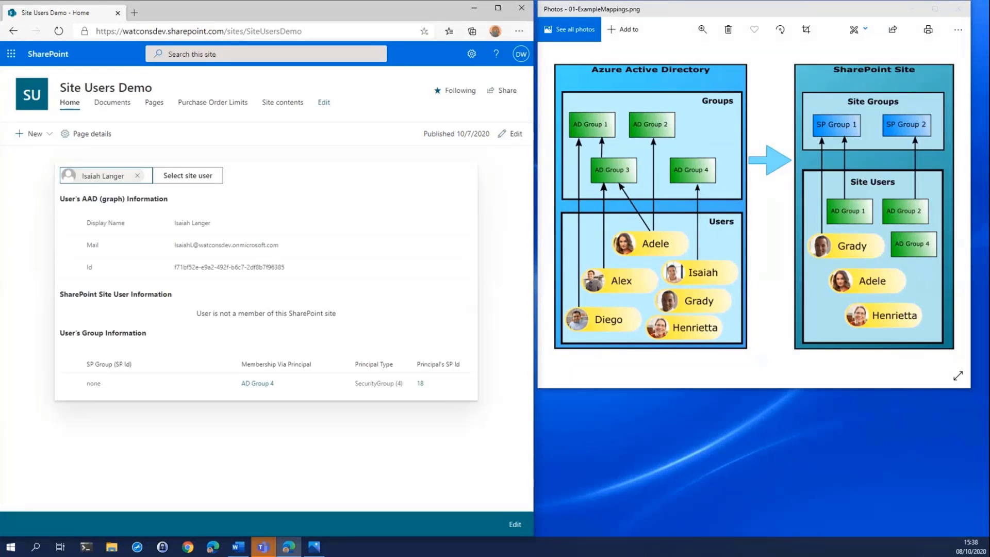
key("Right")
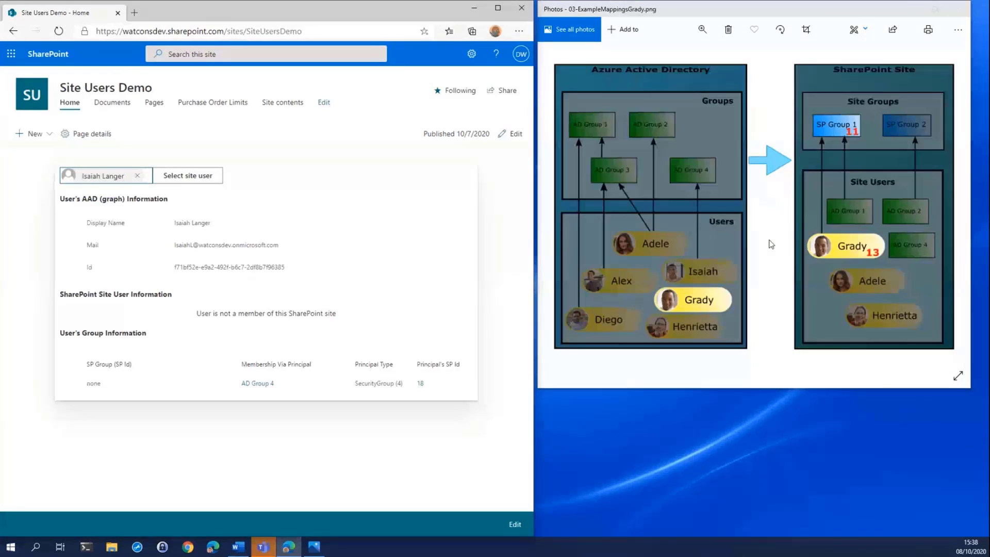
key("Right")
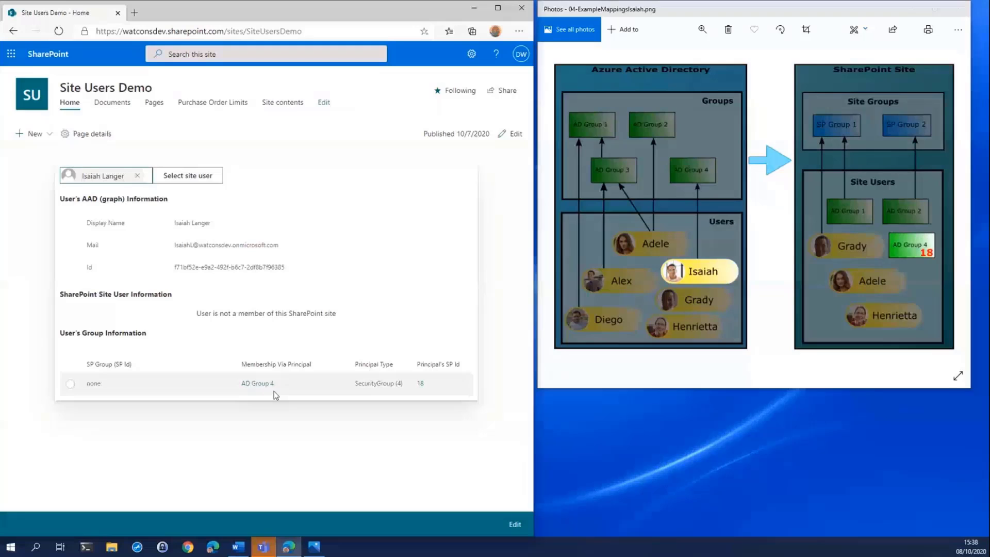
- Clear the picker and reload site user 17, member of SP Groups 1 and 2 via AD groups
left_click(137, 177)
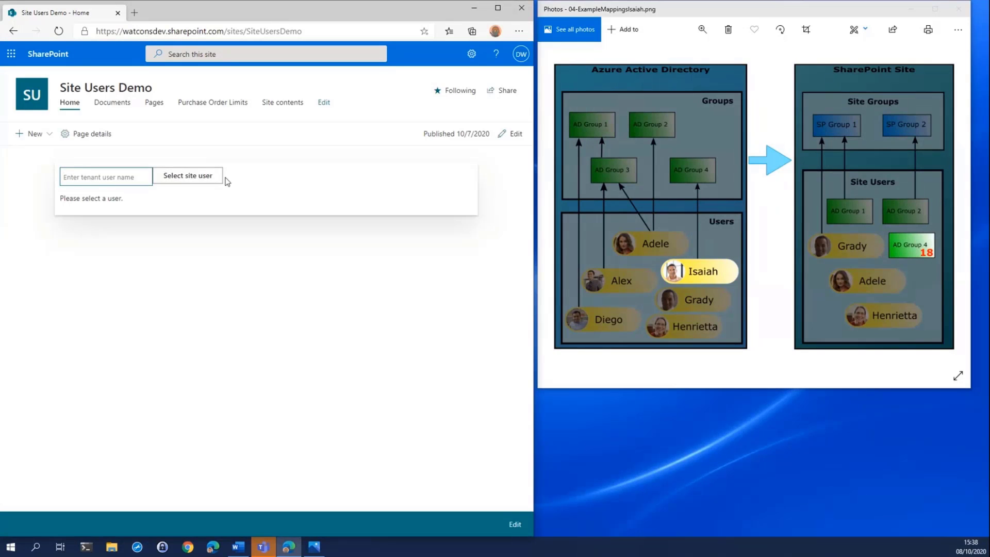
left_click(207, 181)
left_click(440, 150)
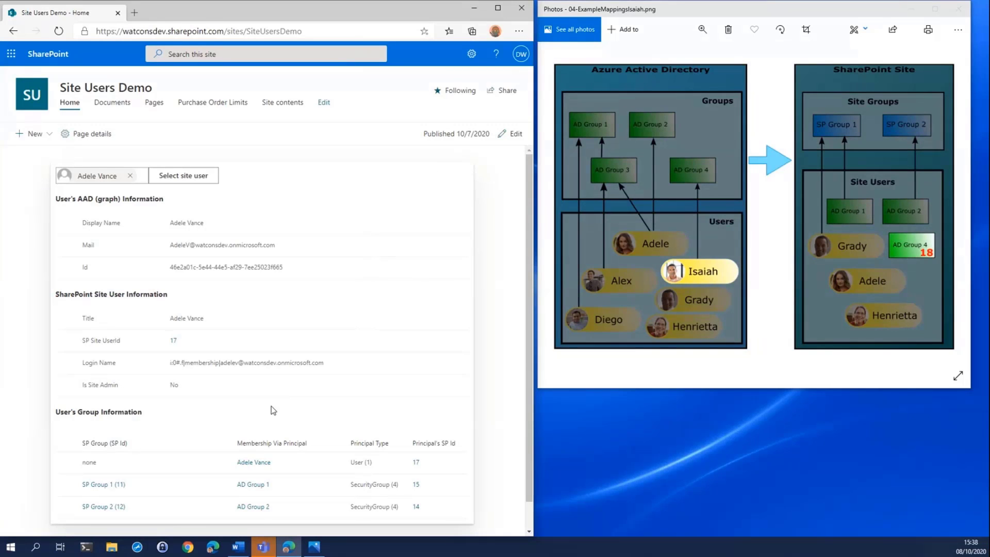
scroll(311, 413, "down", 1)
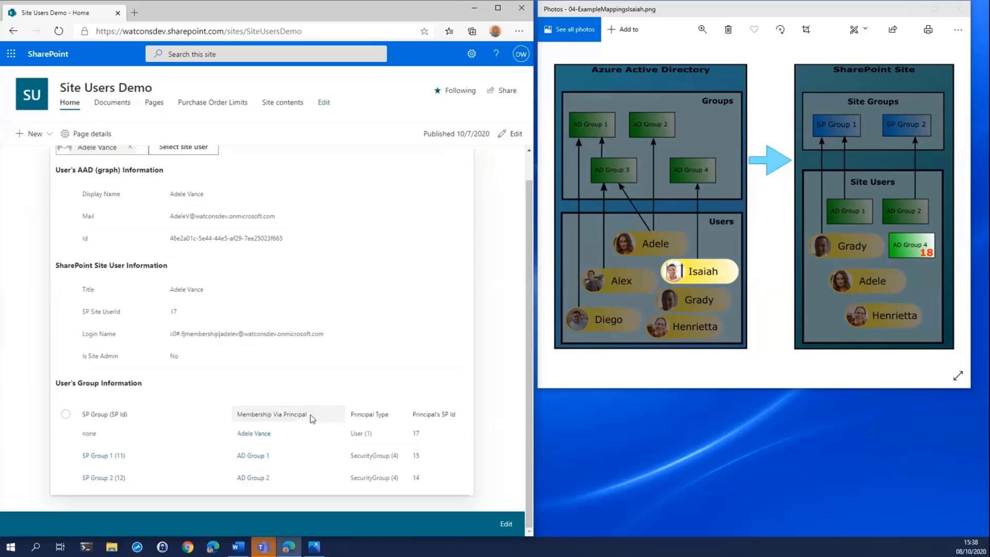
- Review the user's Delve profile and AD Group 1 info page, then open SP Group 1 (11) details
left_click(247, 434)
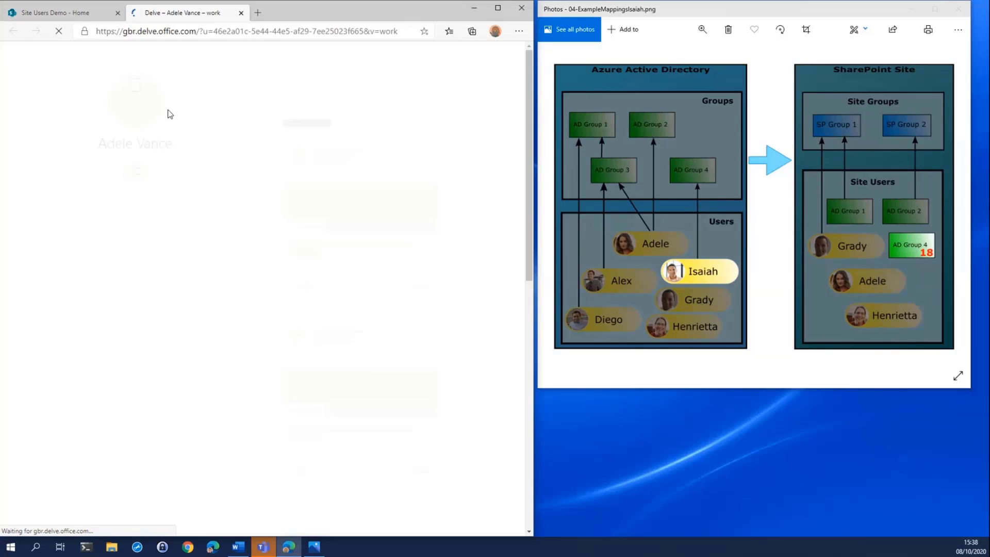
left_click(241, 12)
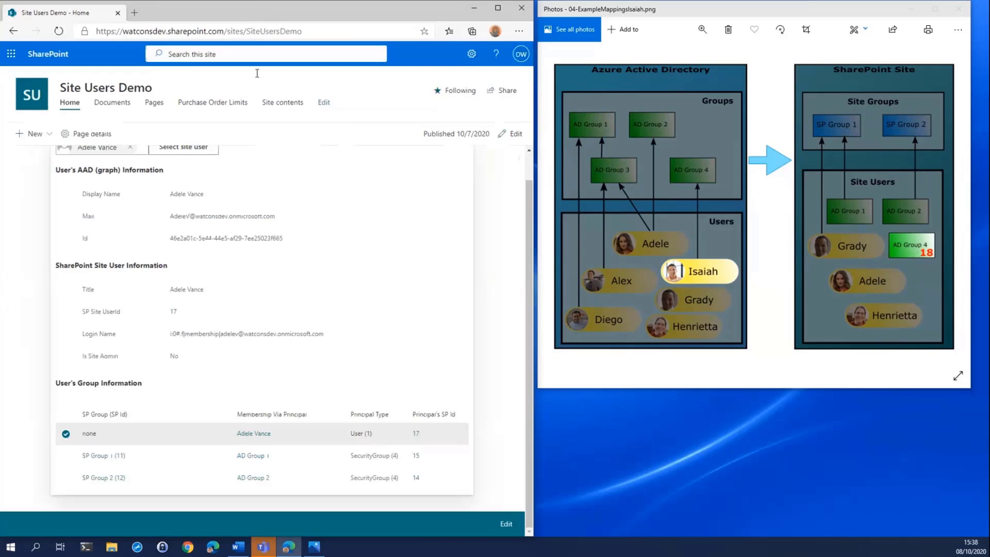
left_click(252, 459)
left_click_drag(280, 120, 408, 120)
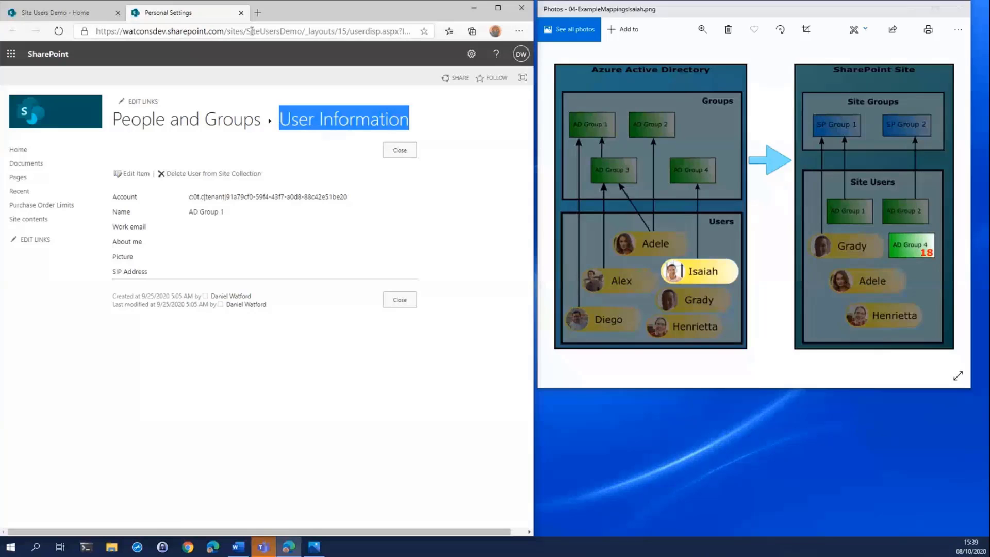
left_click(241, 12)
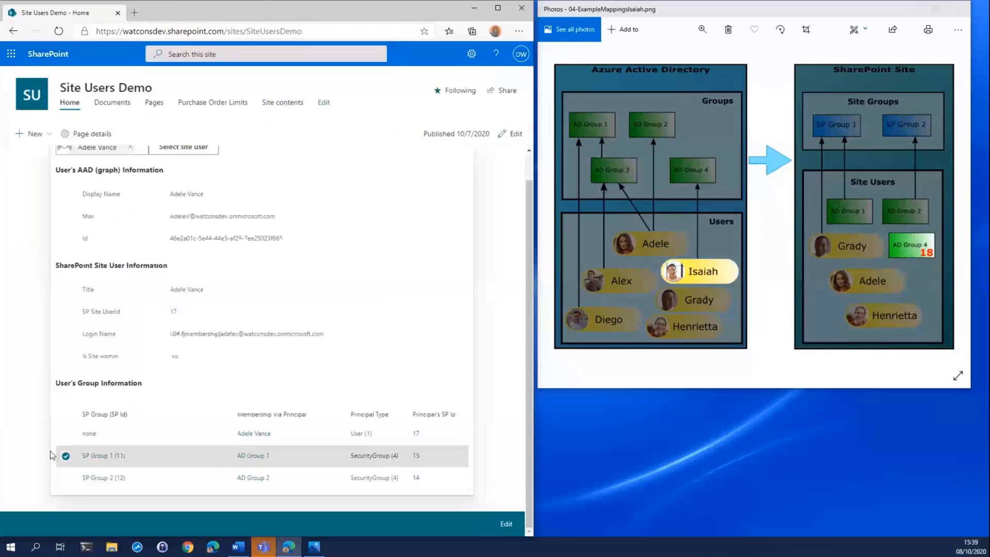
left_click(98, 460)
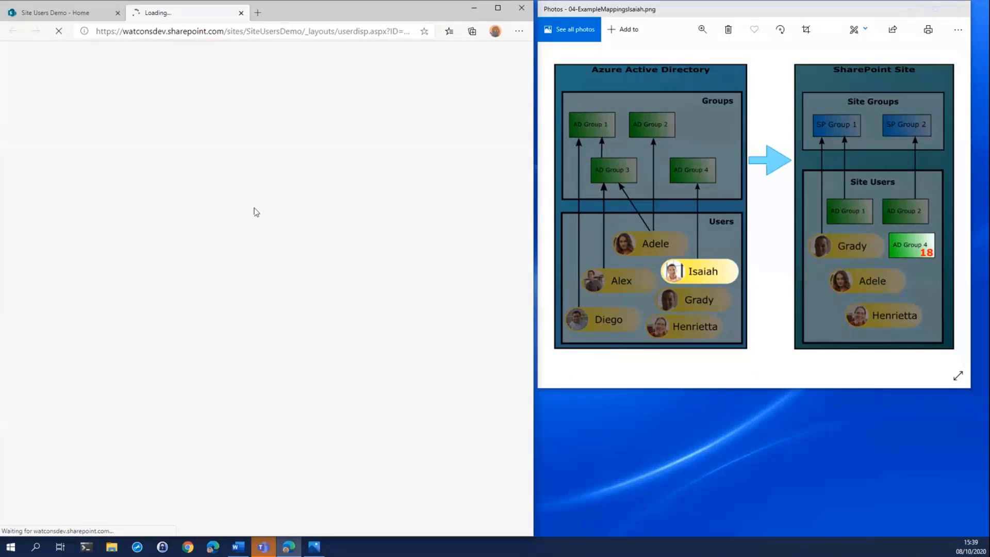